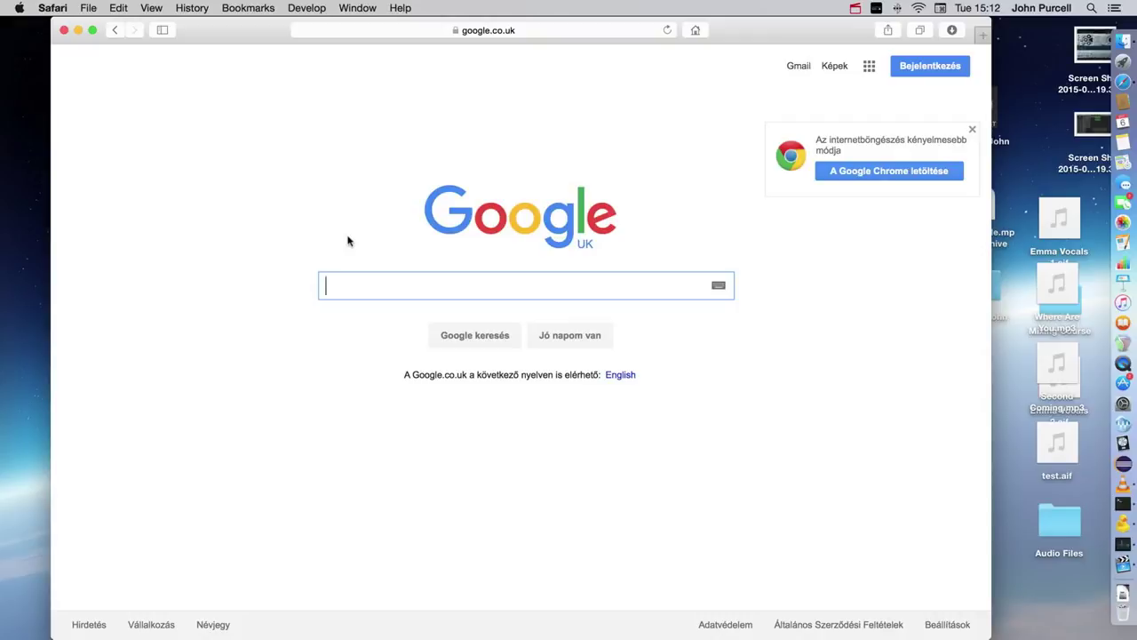
# Step: Search Google for 'mysql community server'
pyautogui.write('mysql c')
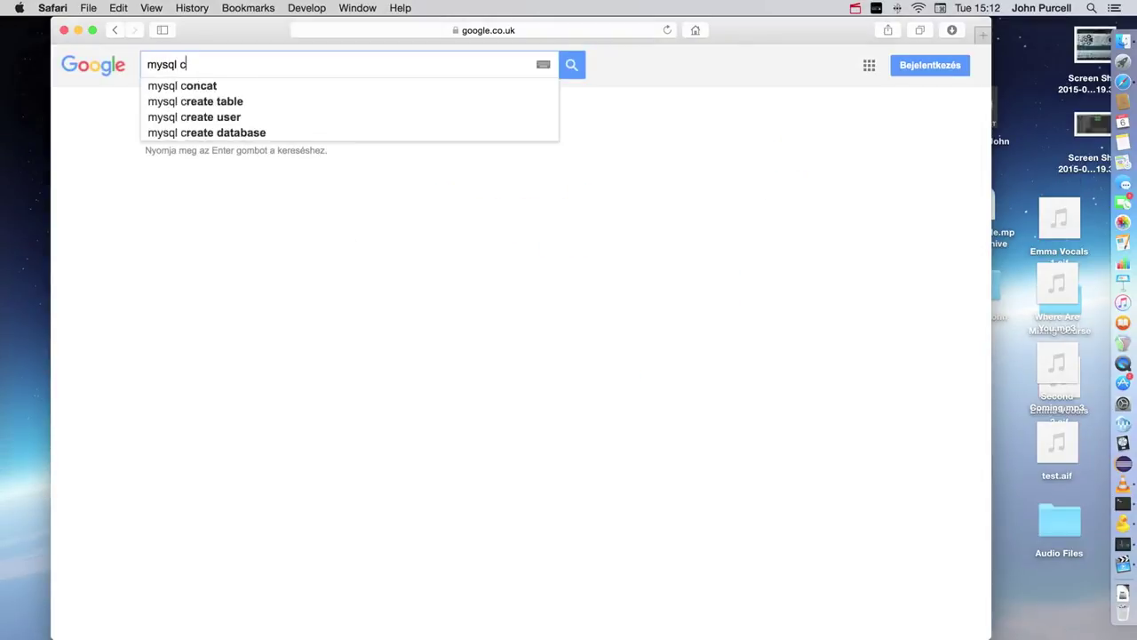
pyautogui.write('ommunity ser')
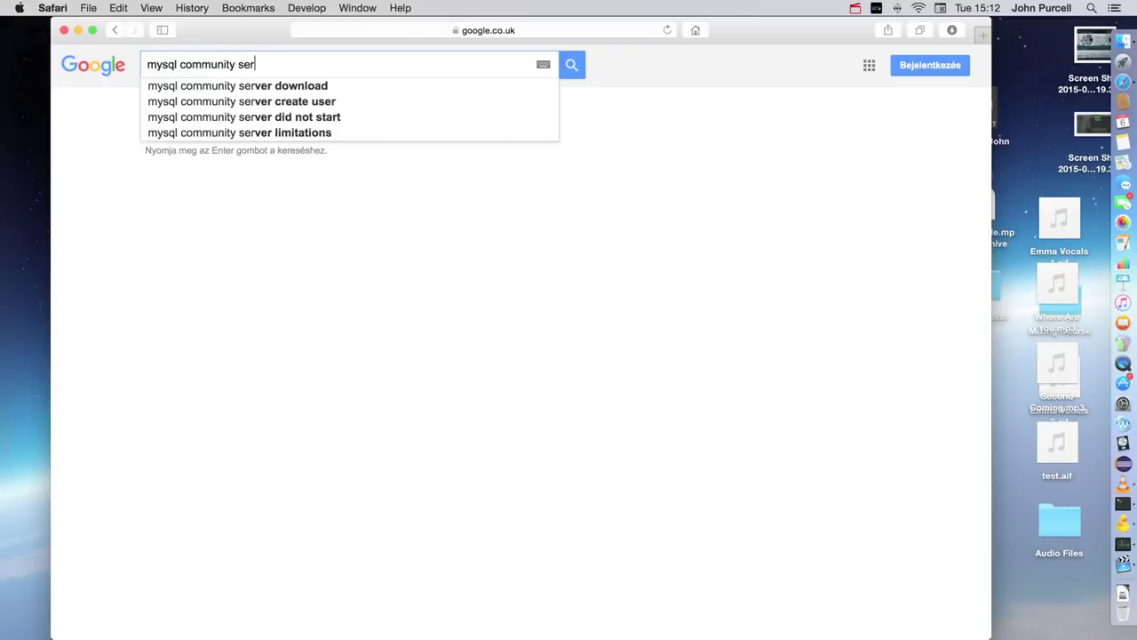
pyautogui.write('ver')
pyautogui.press('Return')
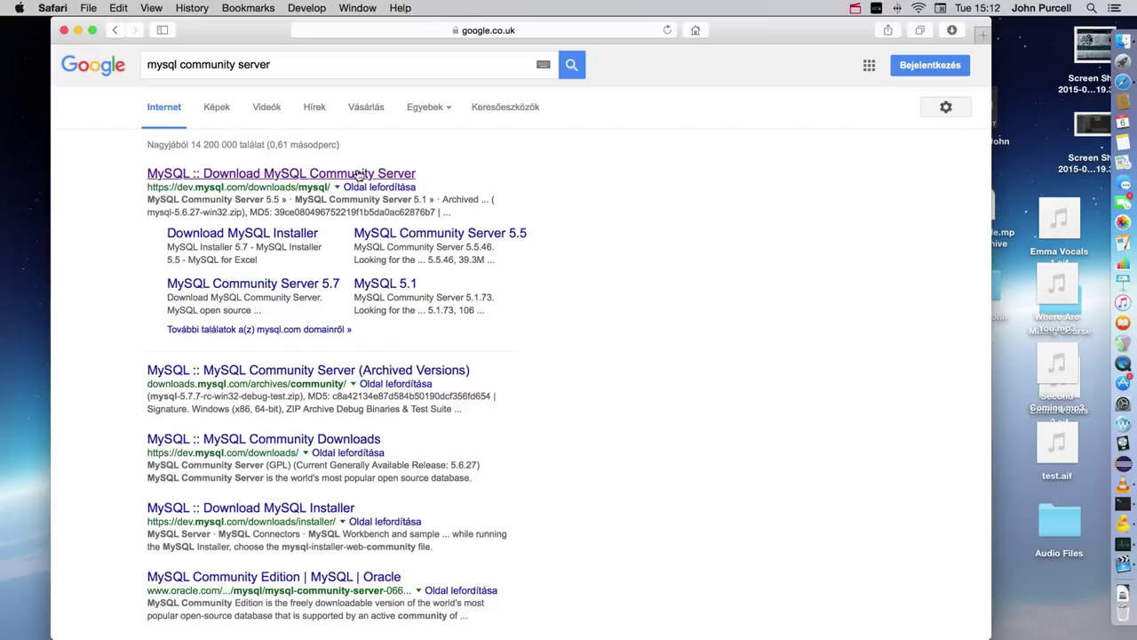
# Step: Open the MySQL Download Community Server result and scroll to the 5.6.27 Mac OS X download rows
pyautogui.click(199, 176)
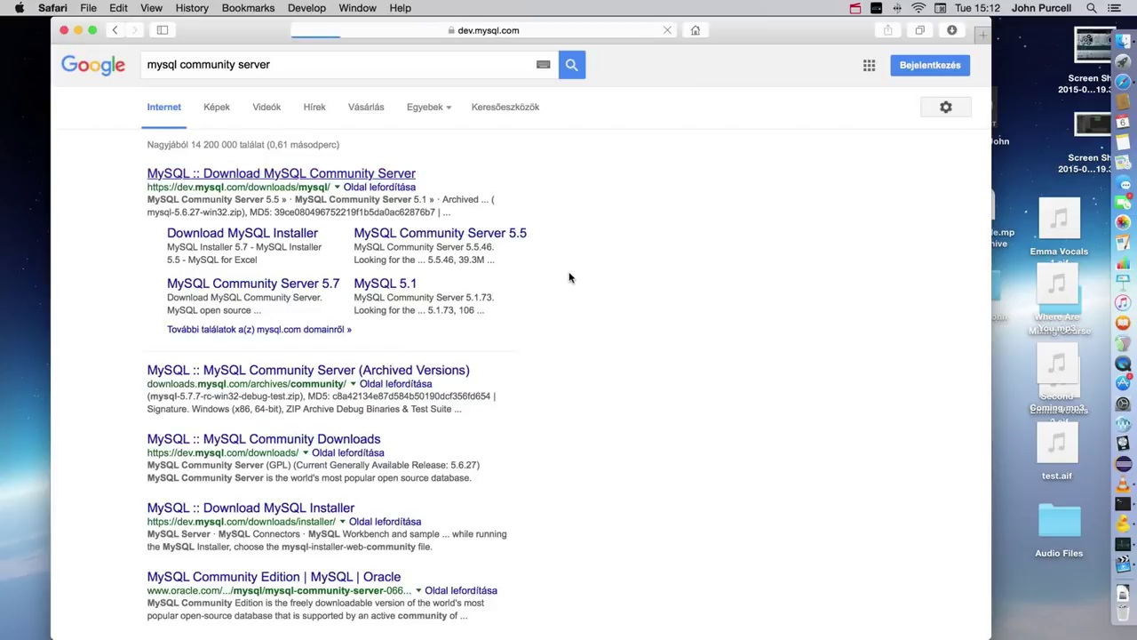
pyautogui.scroll(-5, 631, 376)
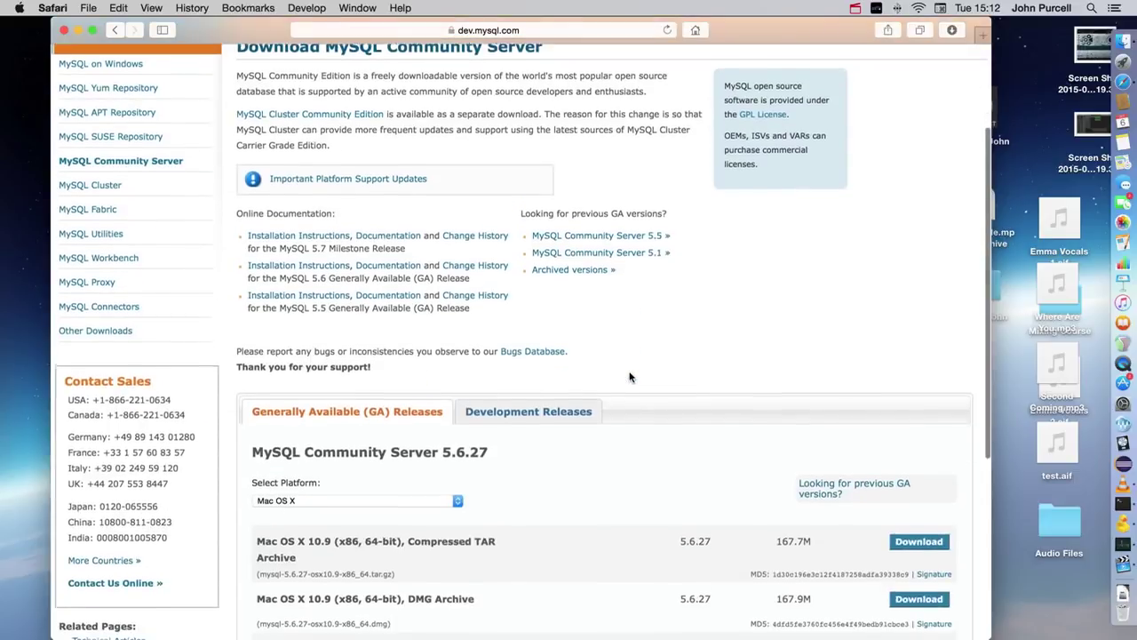
pyautogui.scroll(-2, 630, 377)
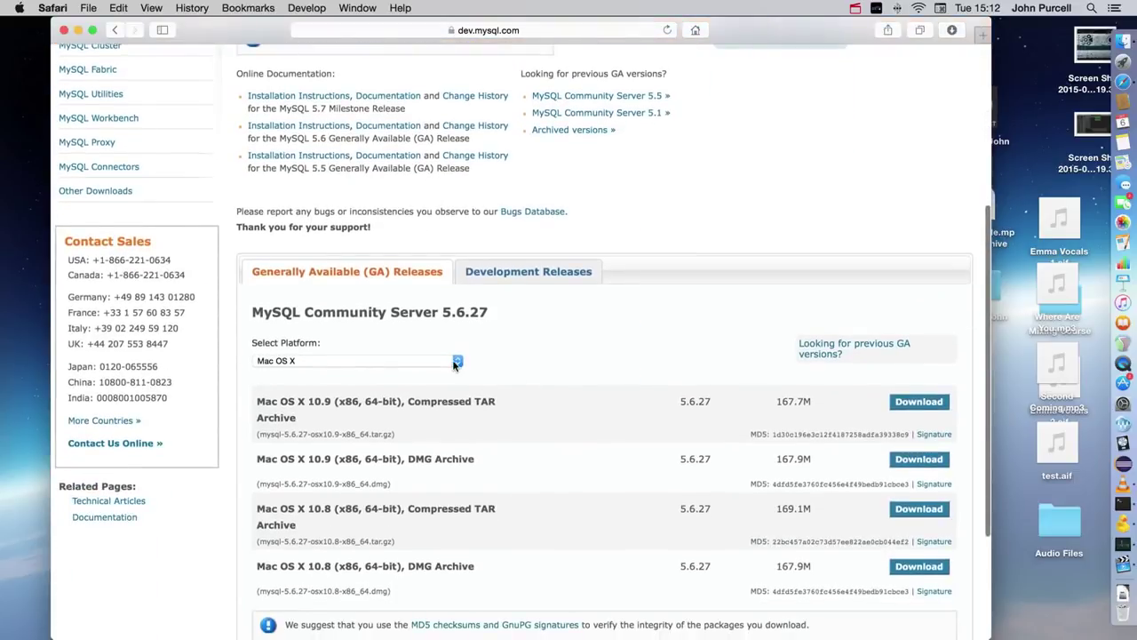
pyautogui.scroll(-3, 565, 384)
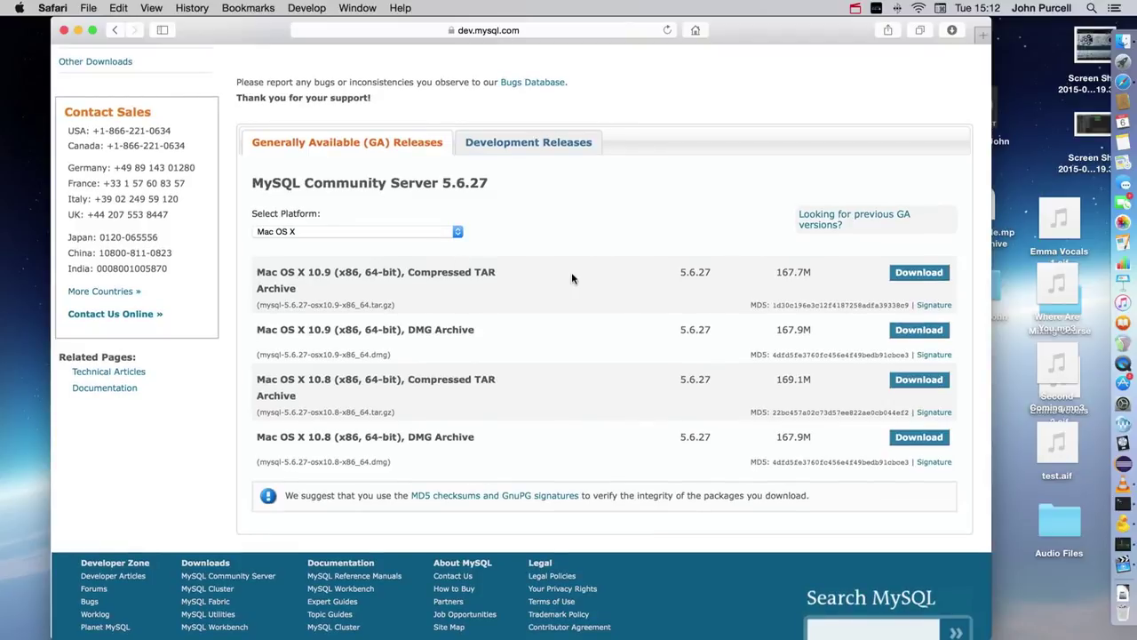
pyautogui.click(922, 277)
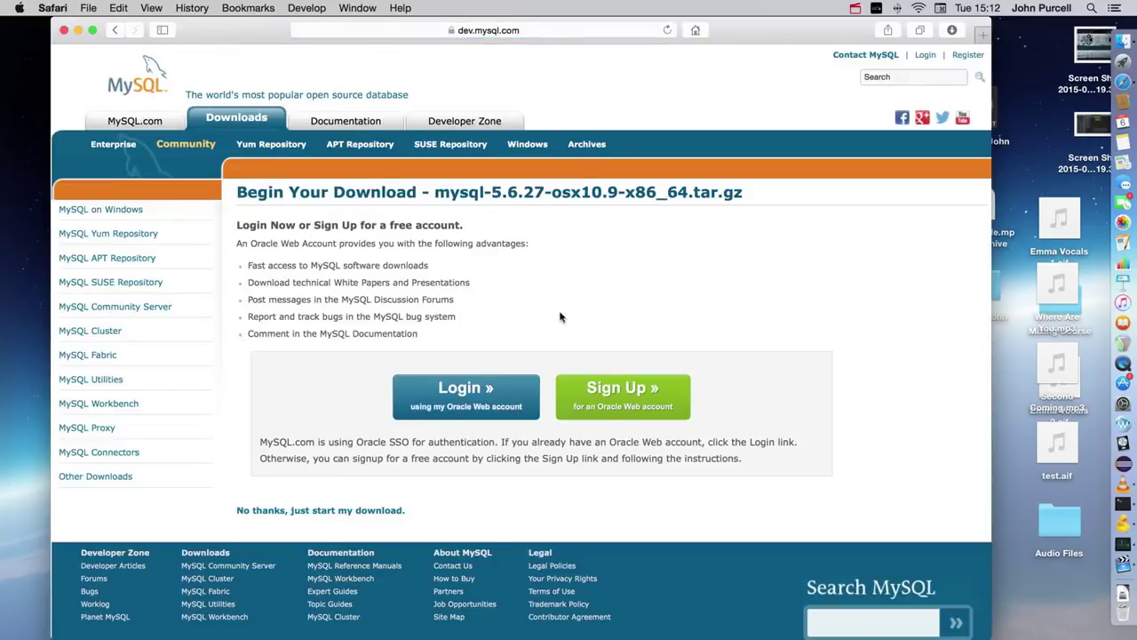
pyautogui.scroll(-2, 560, 317)
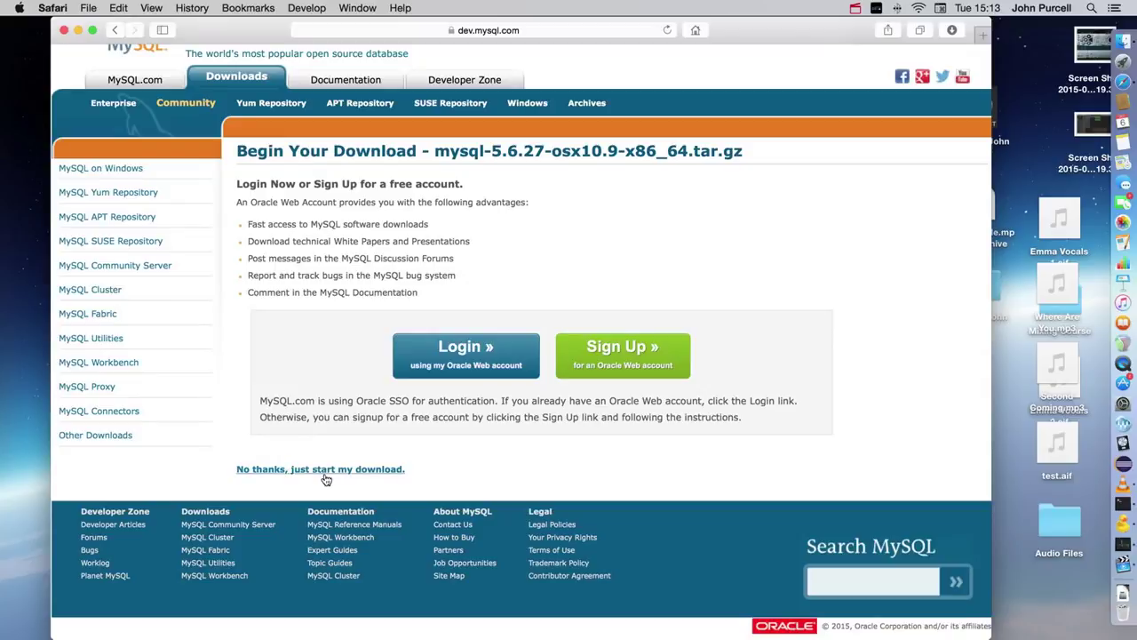
pyautogui.click(114, 30)
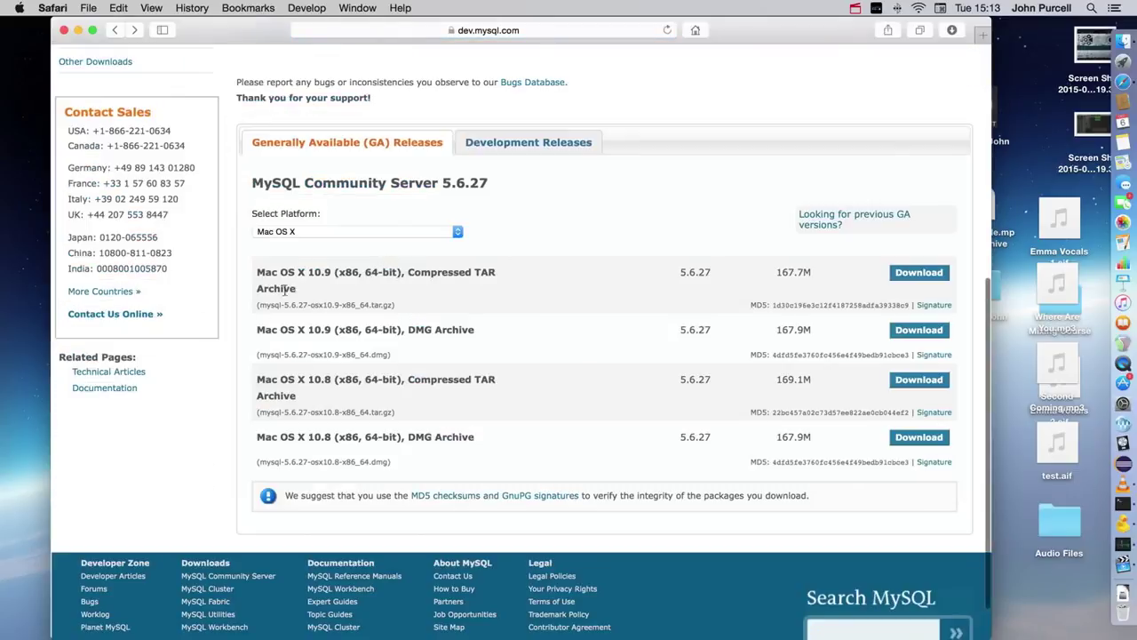
pyautogui.click(458, 233)
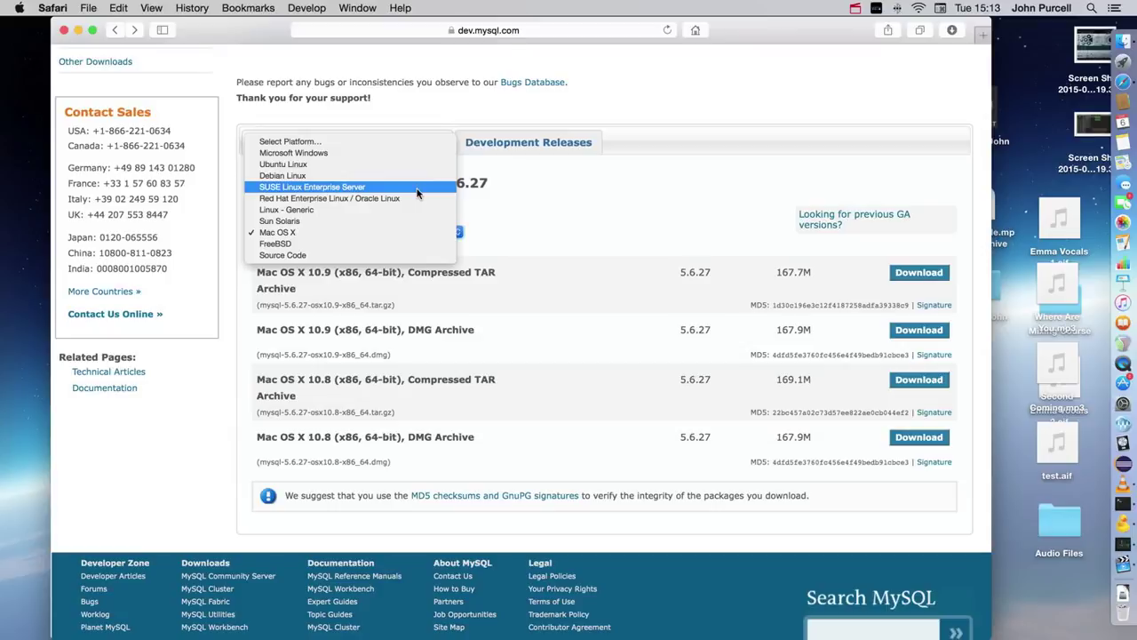
pyautogui.click(570, 228)
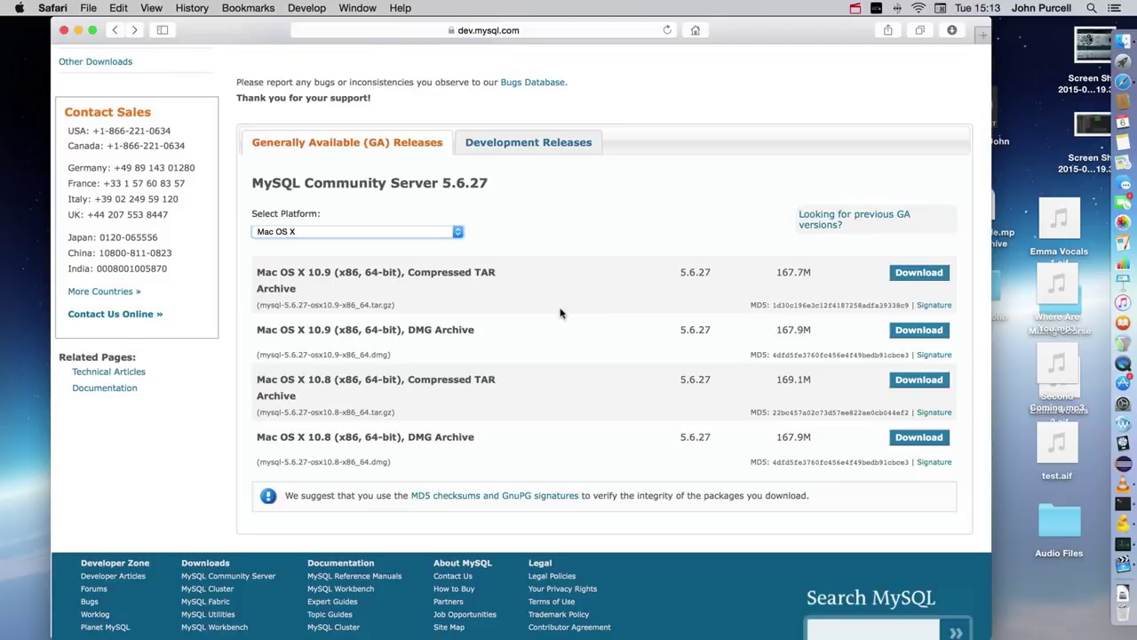
# Step: Switch the platform to Microsoft Windows and scroll to the MySQL Installer and ZIP downloads
pyautogui.click(459, 232)
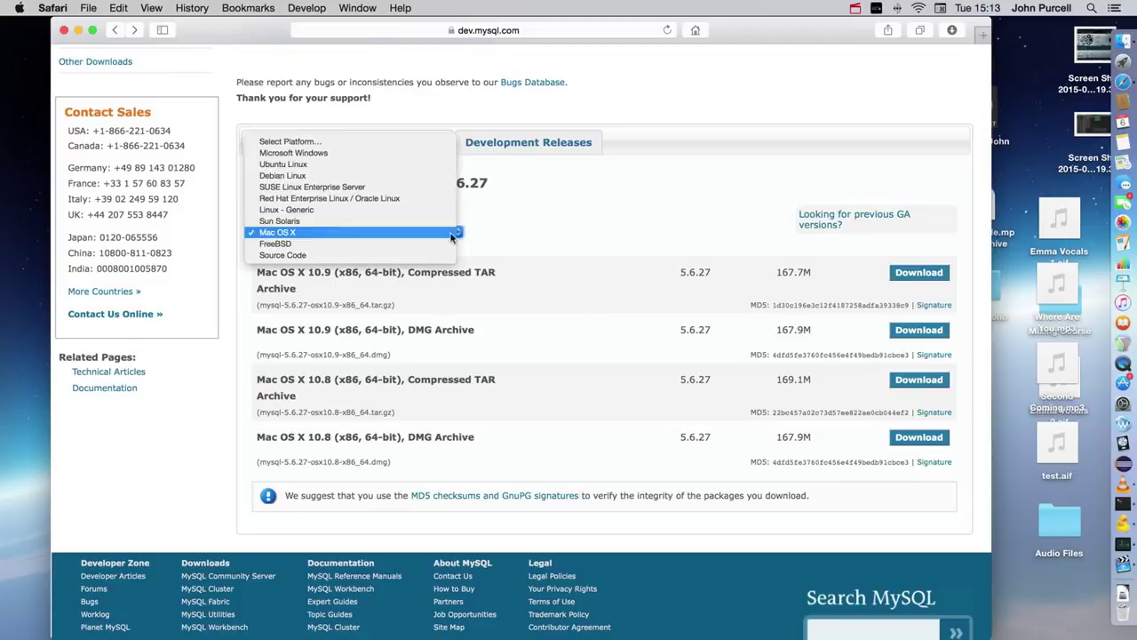
pyautogui.click(399, 155)
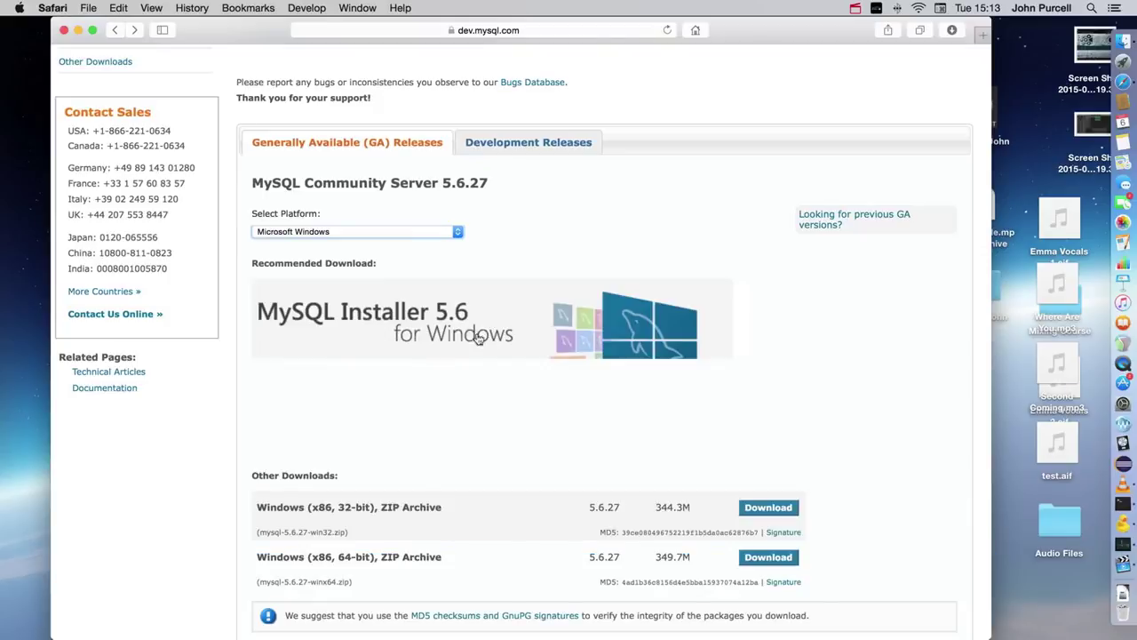
pyautogui.scroll(-3, 471, 338)
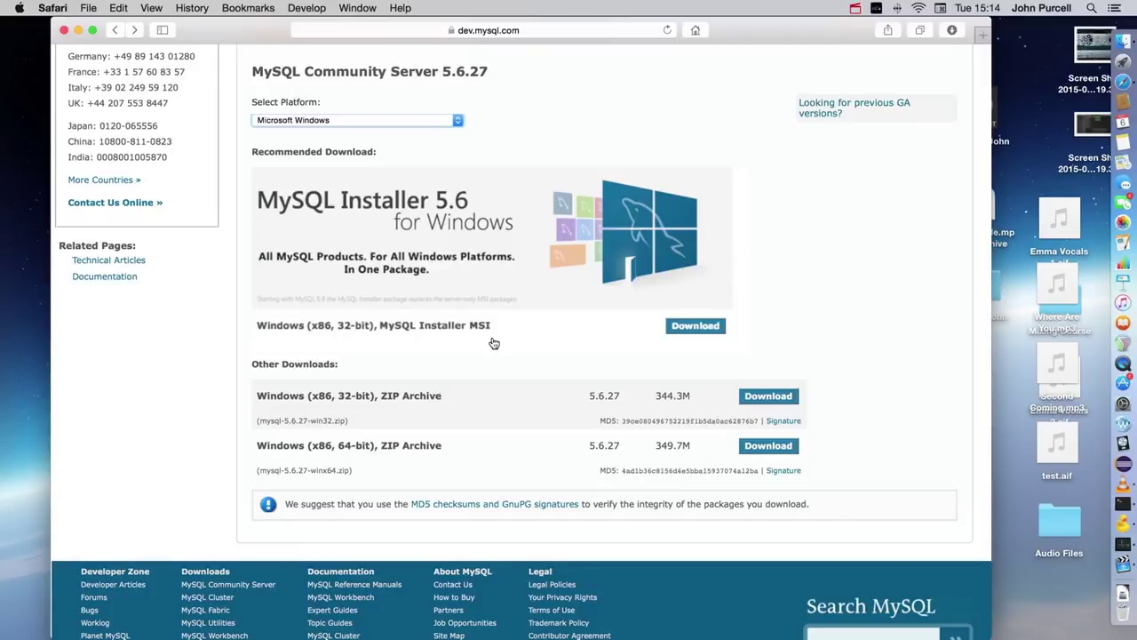
# Step: Search Google for 'online mysql database'
pyautogui.click(526, 26)
pyautogui.write('on')
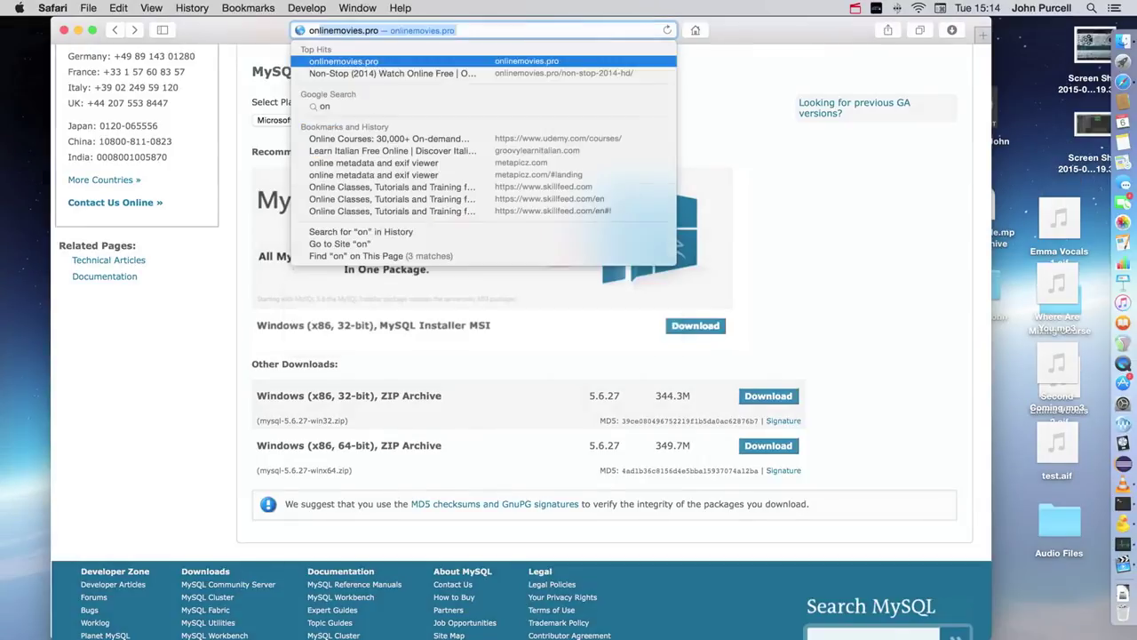
pyautogui.write('line mysql database')
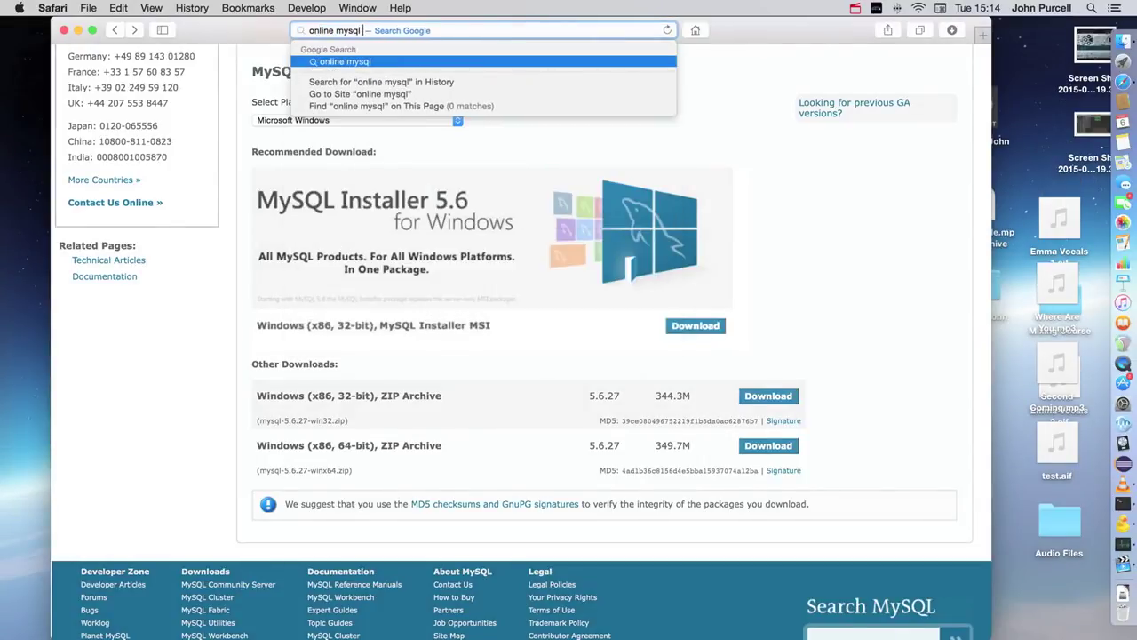
pyautogui.press('Return')
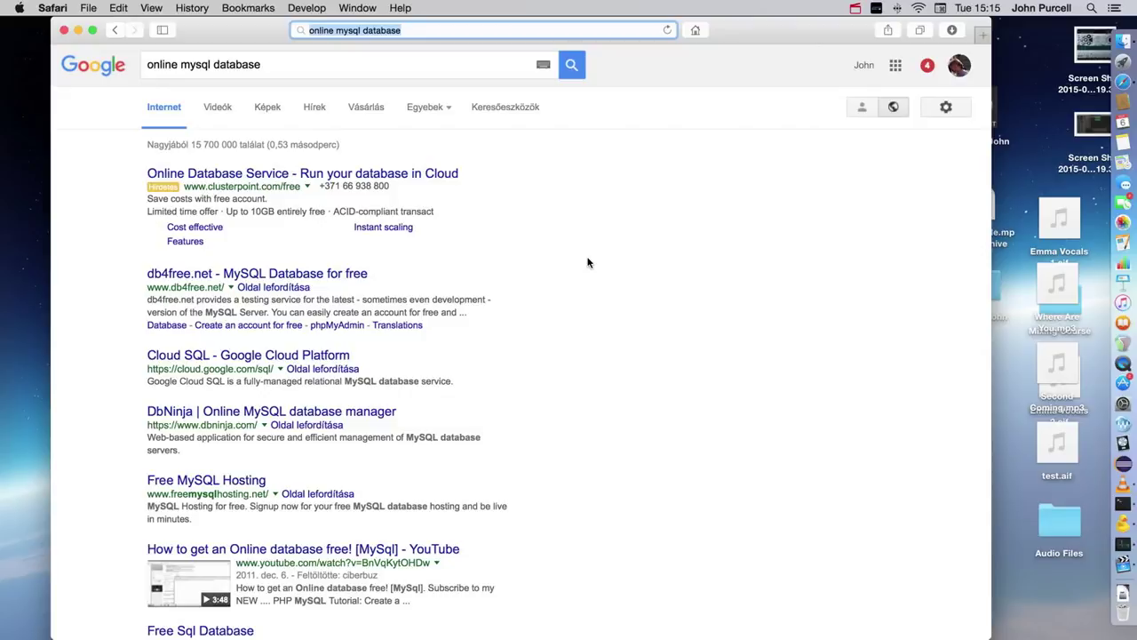
# Step: Skim those results, then search Google for 'mysql workbench'
pyautogui.scroll(-4, 665, 322)
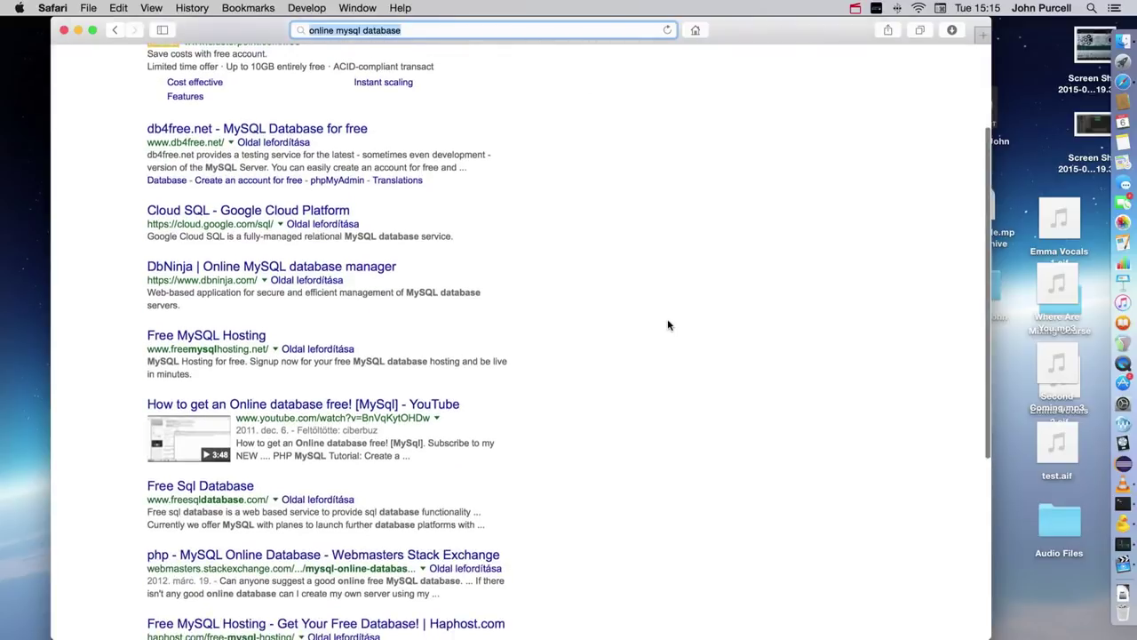
pyautogui.scroll(2, 665, 351)
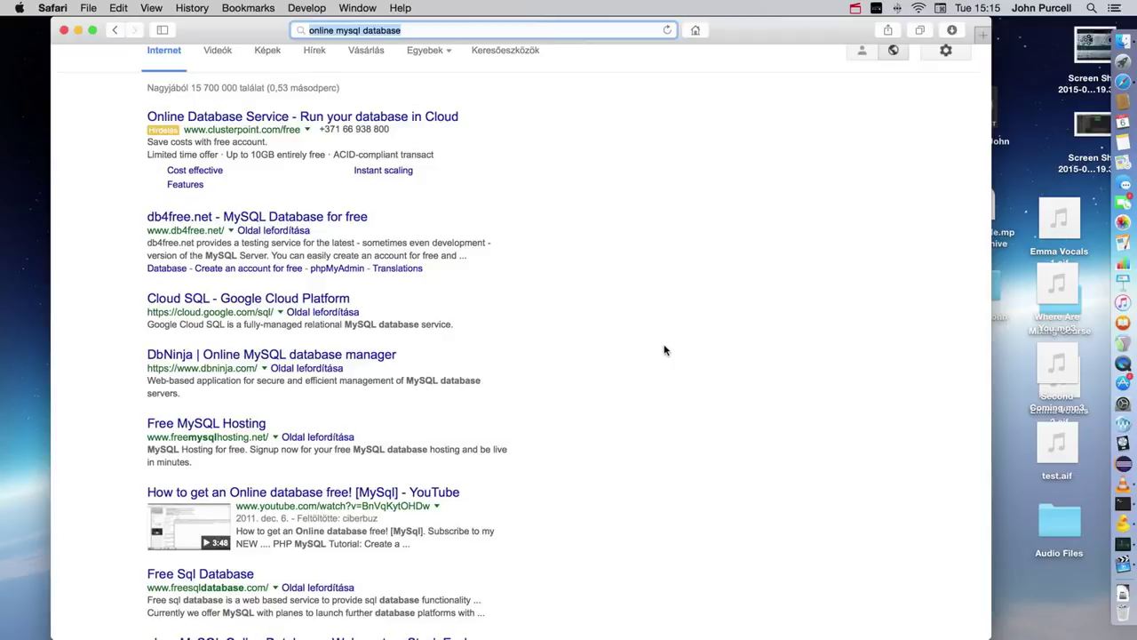
pyautogui.write('my')
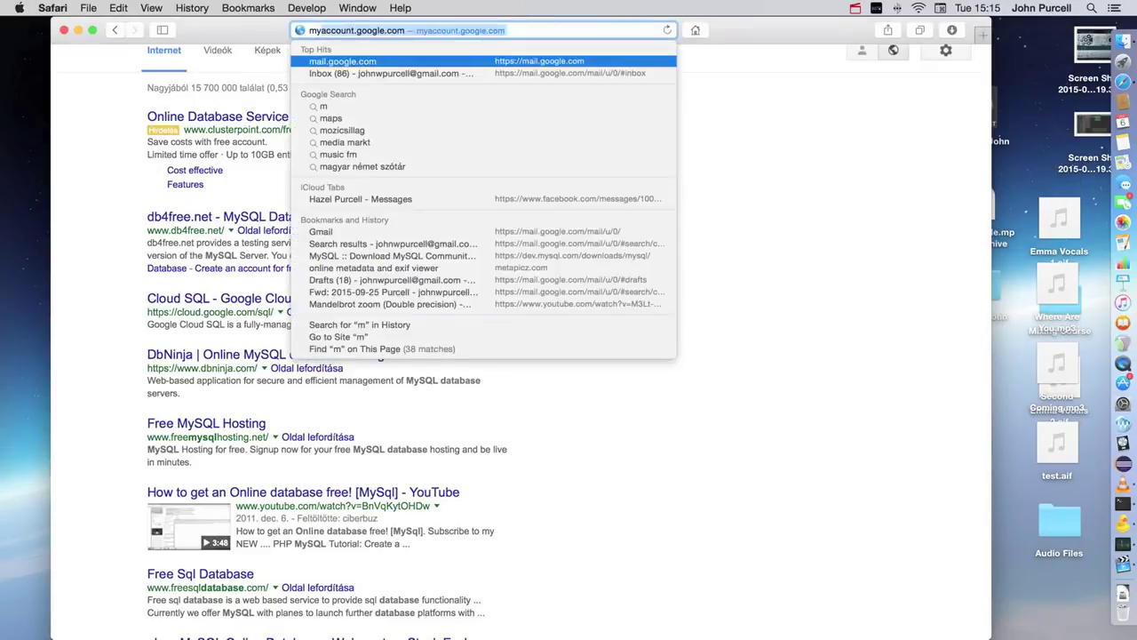
pyautogui.write('sql')
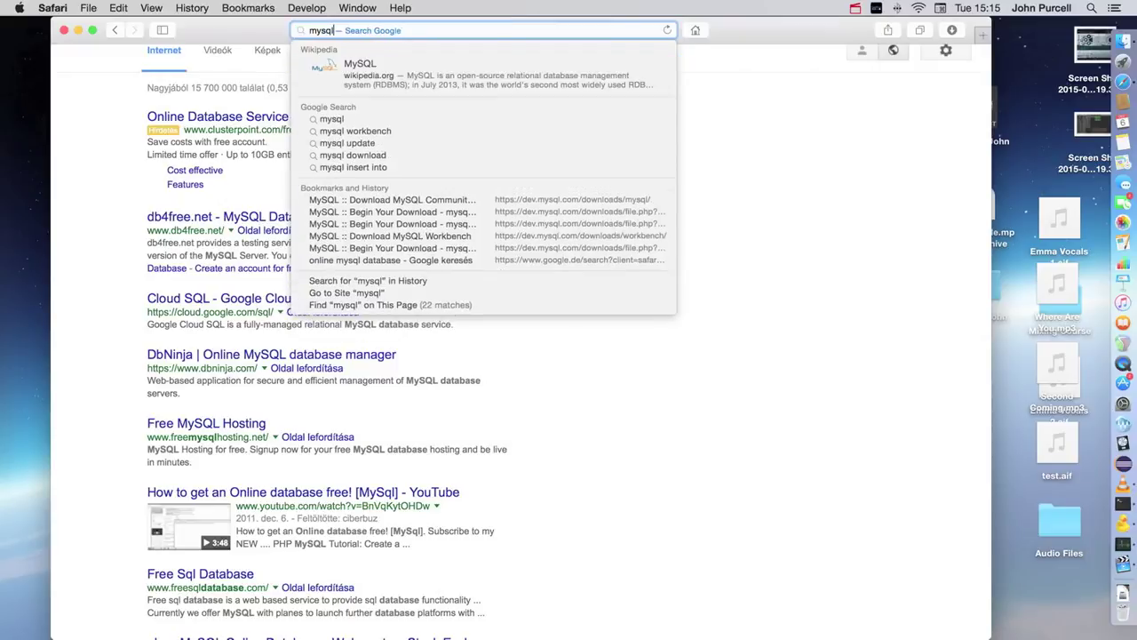
pyautogui.write(' workbench')
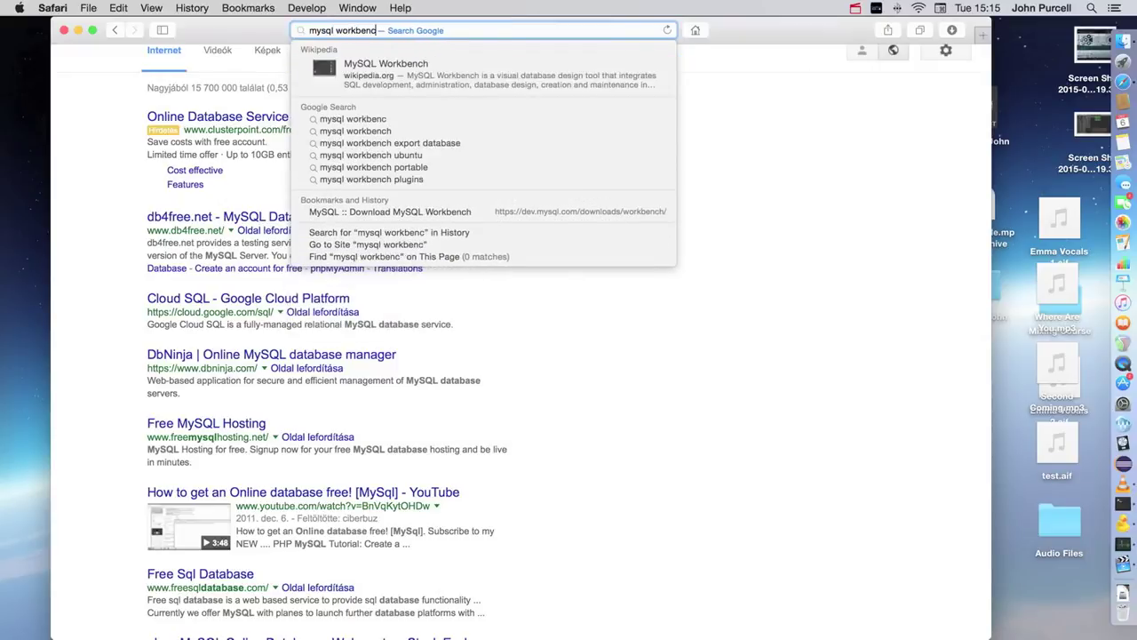
pyautogui.press('Return')
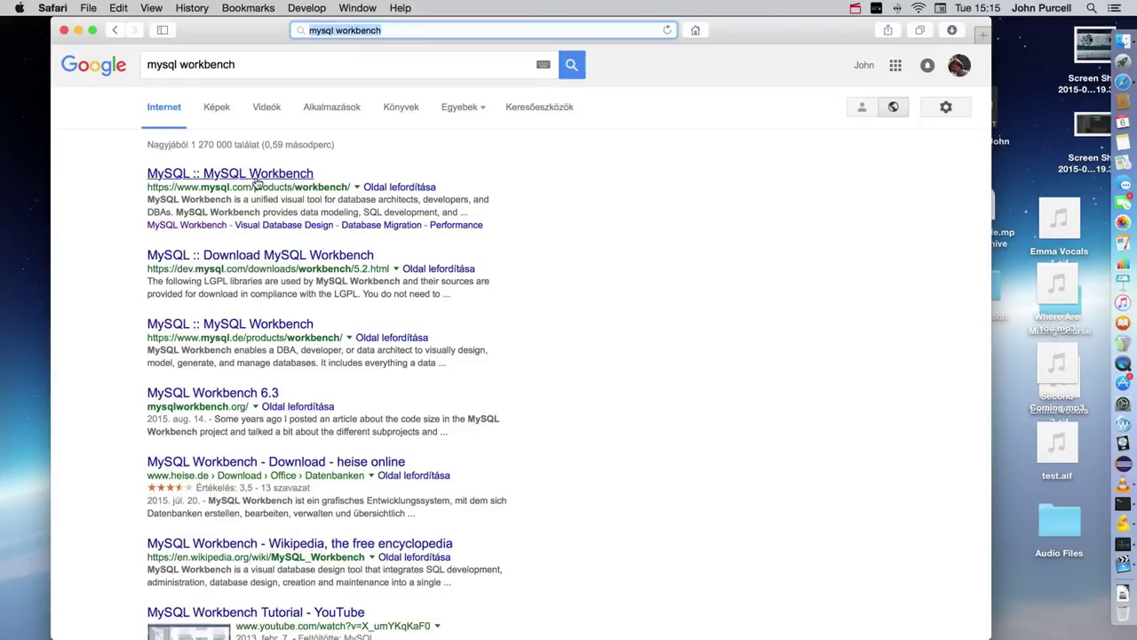
# Step: Open the 'MySQL :: MySQL Workbench' result and scroll through the Workbench 6.3 feature overview
pyautogui.click(255, 175)
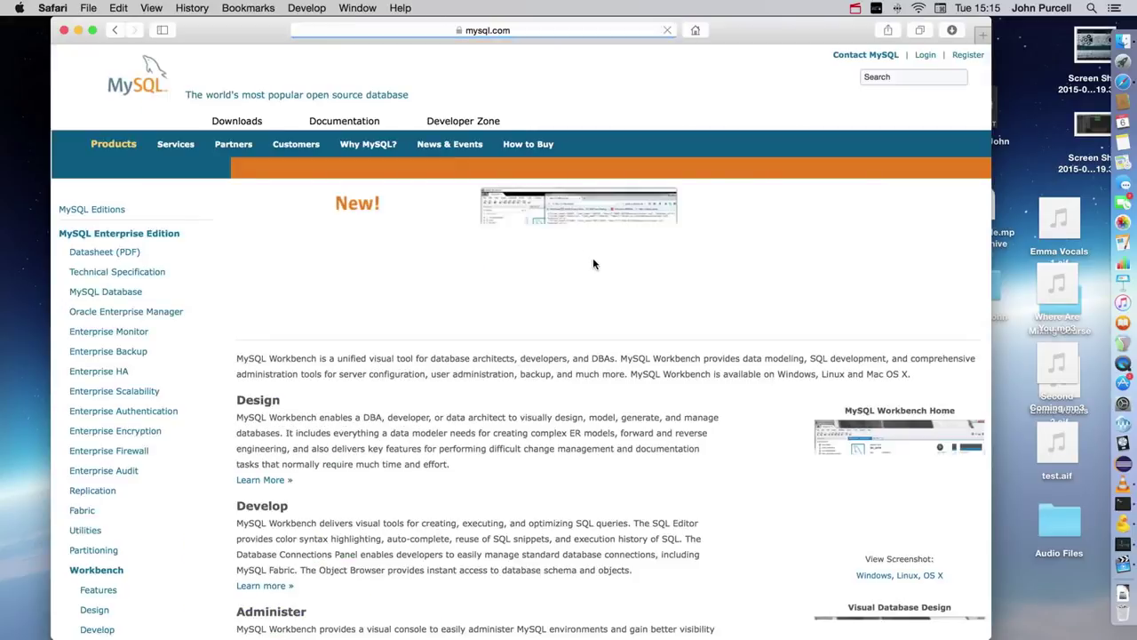
pyautogui.scroll(-2, 545, 383)
pyautogui.scroll(-2, 546, 383)
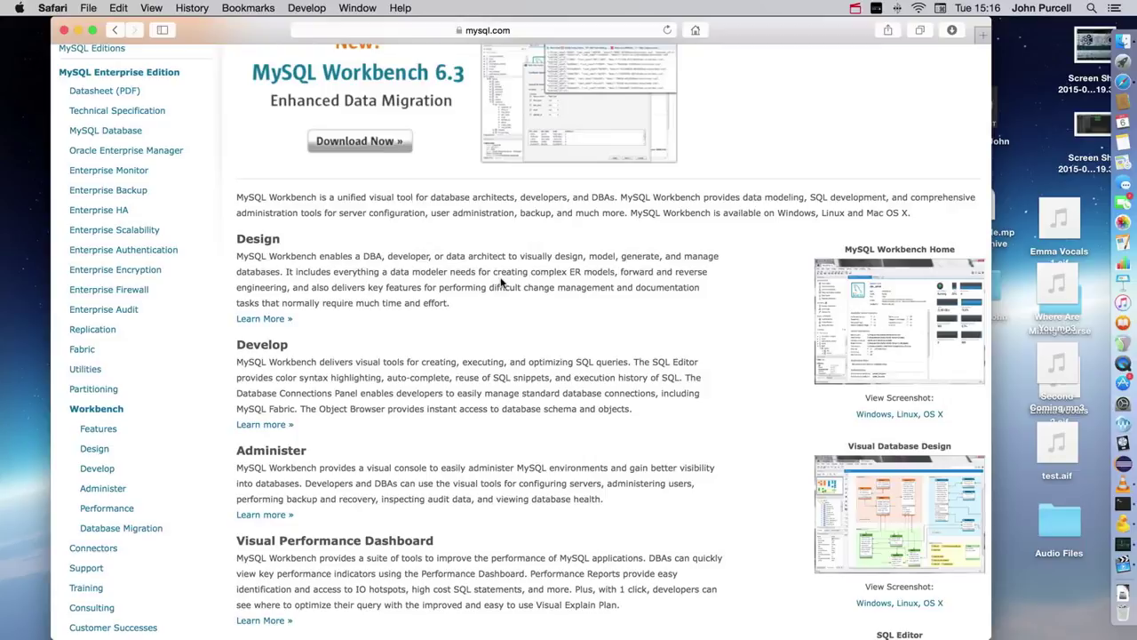
# Step: Start the MySQL server from System Preferences' MySQL pane, authorizing with the admin password
pyautogui.click(20, 9)
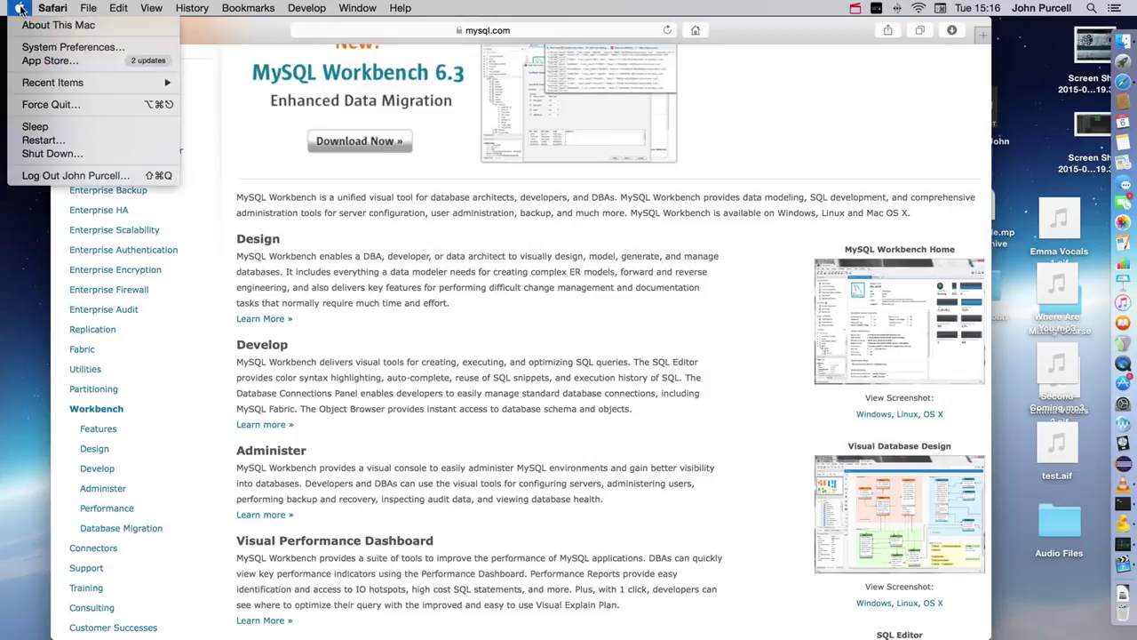
pyautogui.click(63, 46)
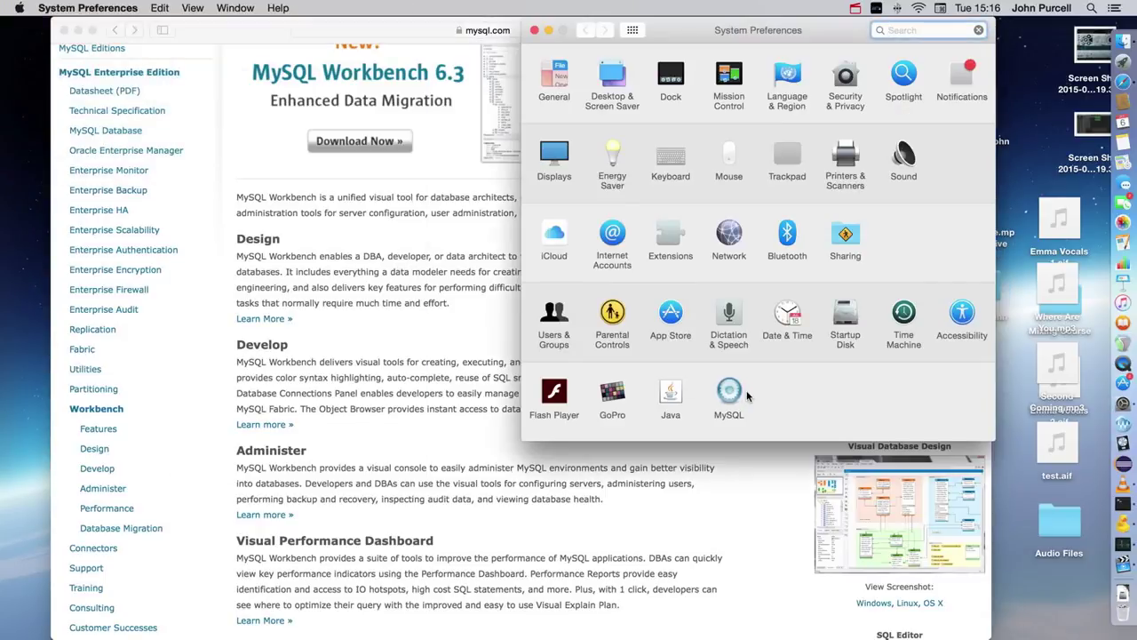
pyautogui.click(729, 391)
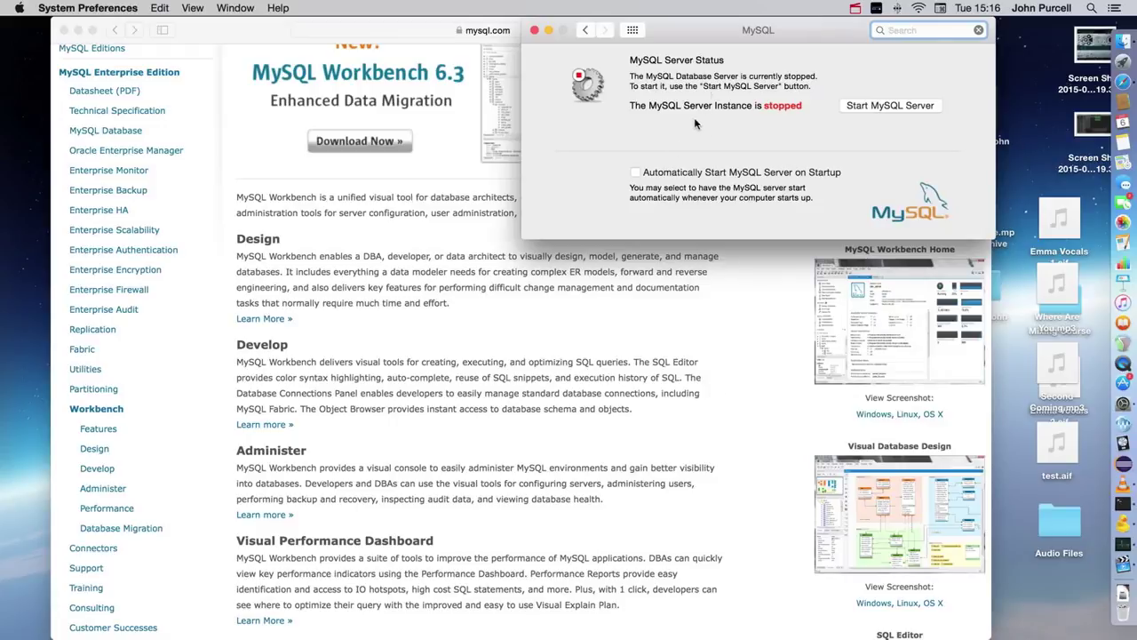
pyautogui.click(867, 109)
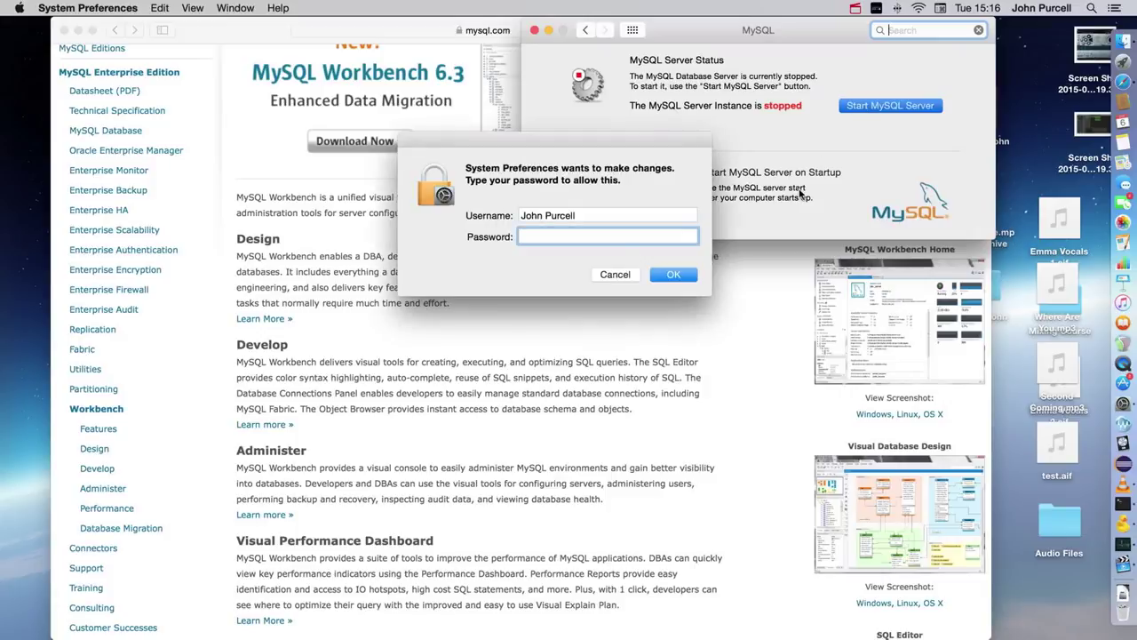
pyautogui.write('password1')
pyautogui.press('Return')
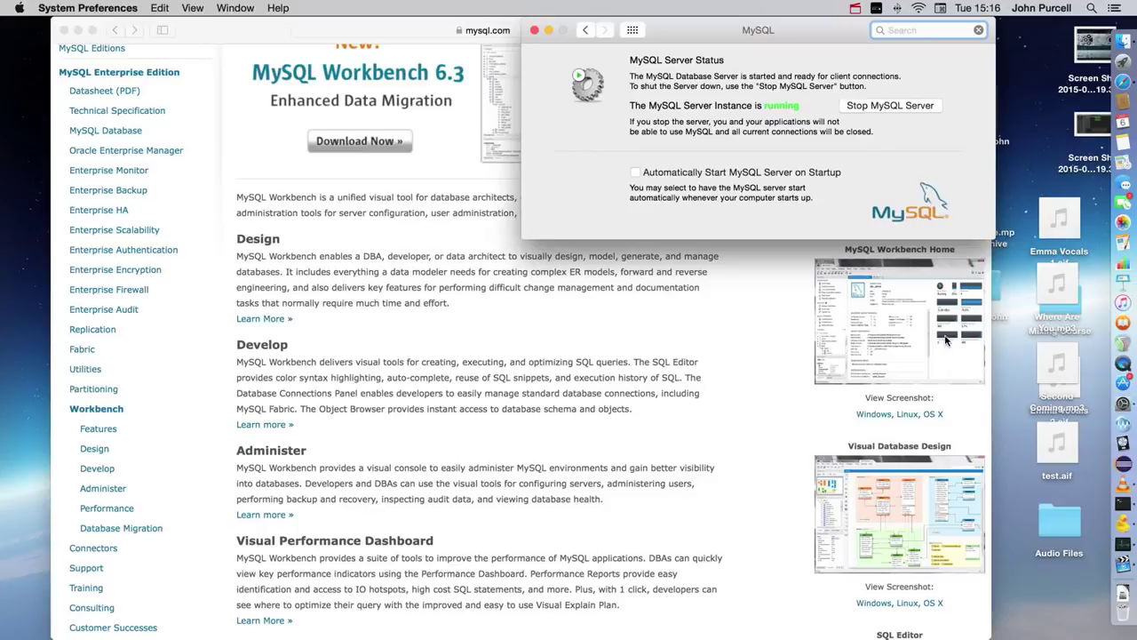
pyautogui.click(1091, 9)
# Step: Launch MySQL Workbench through Spotlight and start adding a new MySQL connection
pyautogui.write('my')
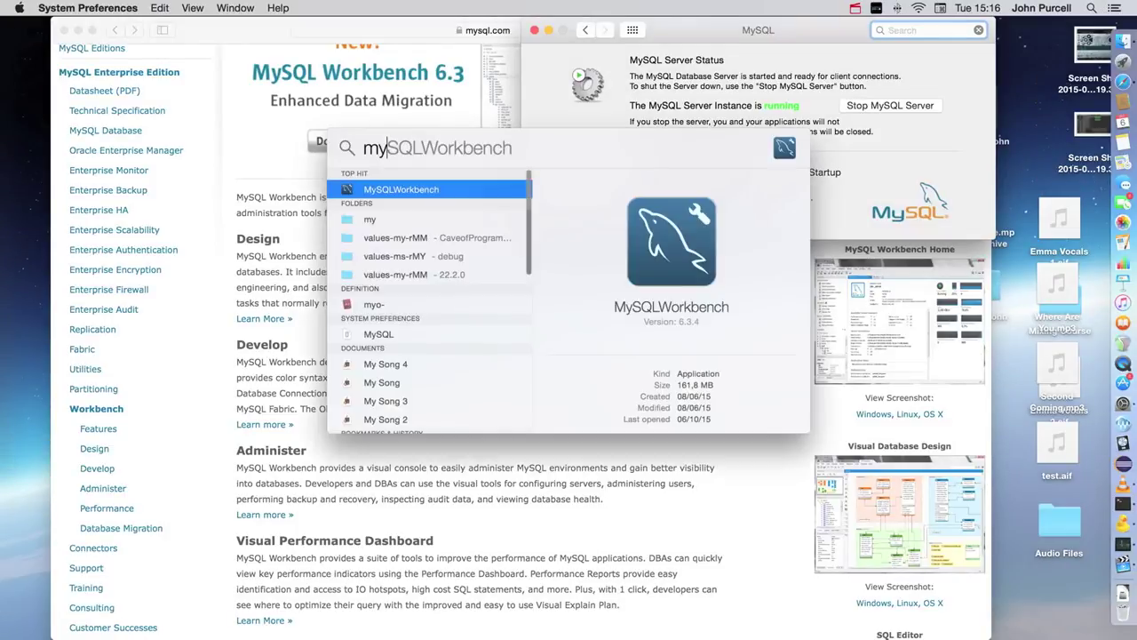
pyautogui.press('Return')
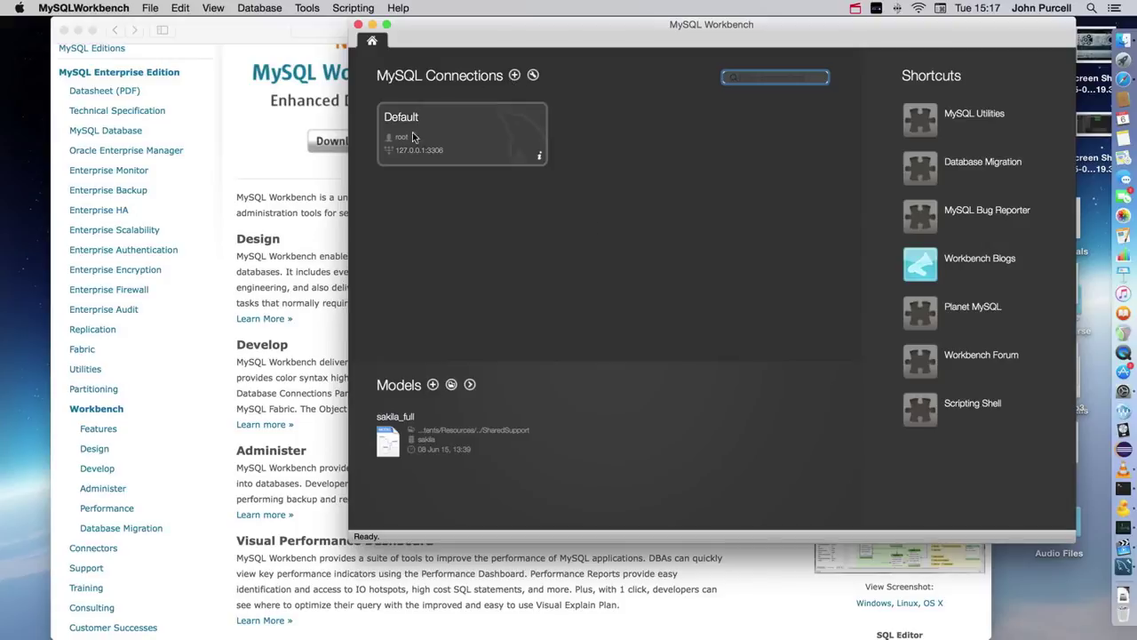
pyautogui.click(515, 76)
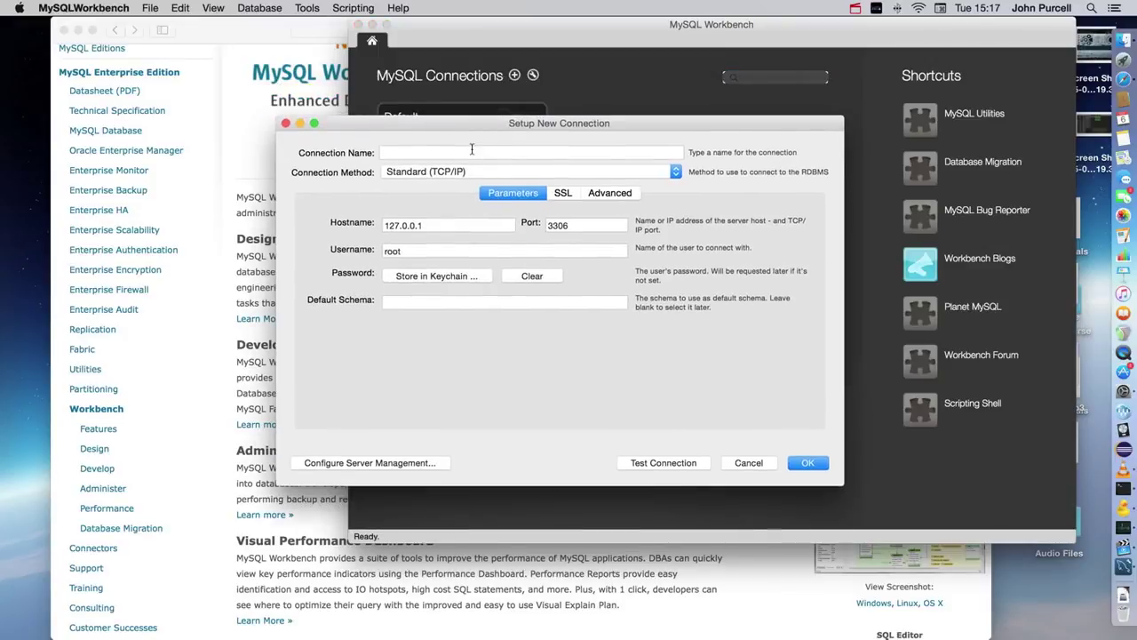
# Step: Test the new connection with hostname 127.0.0.1, username root and port 3306
pyautogui.click(471, 149)
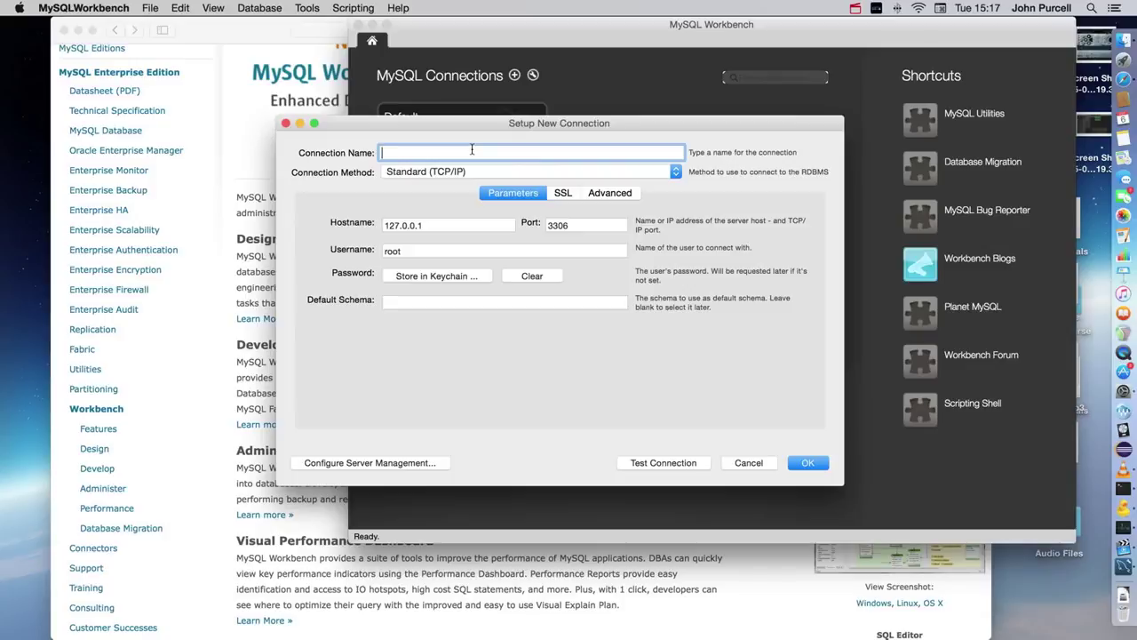
pyautogui.press('Tab')
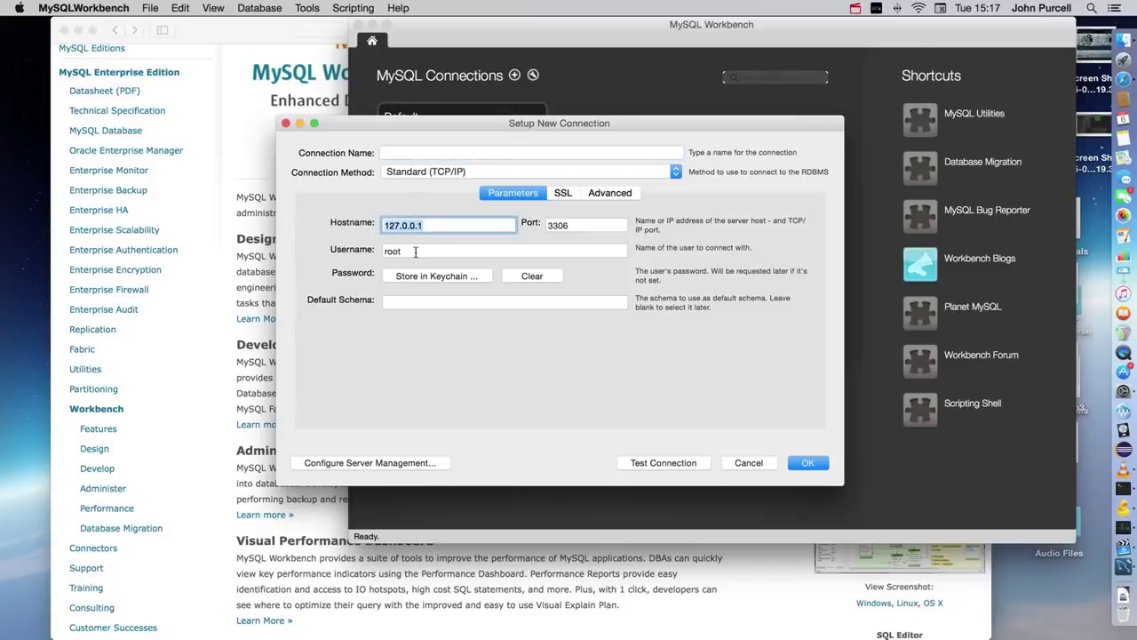
pyautogui.press('Tab')
pyautogui.click(421, 252)
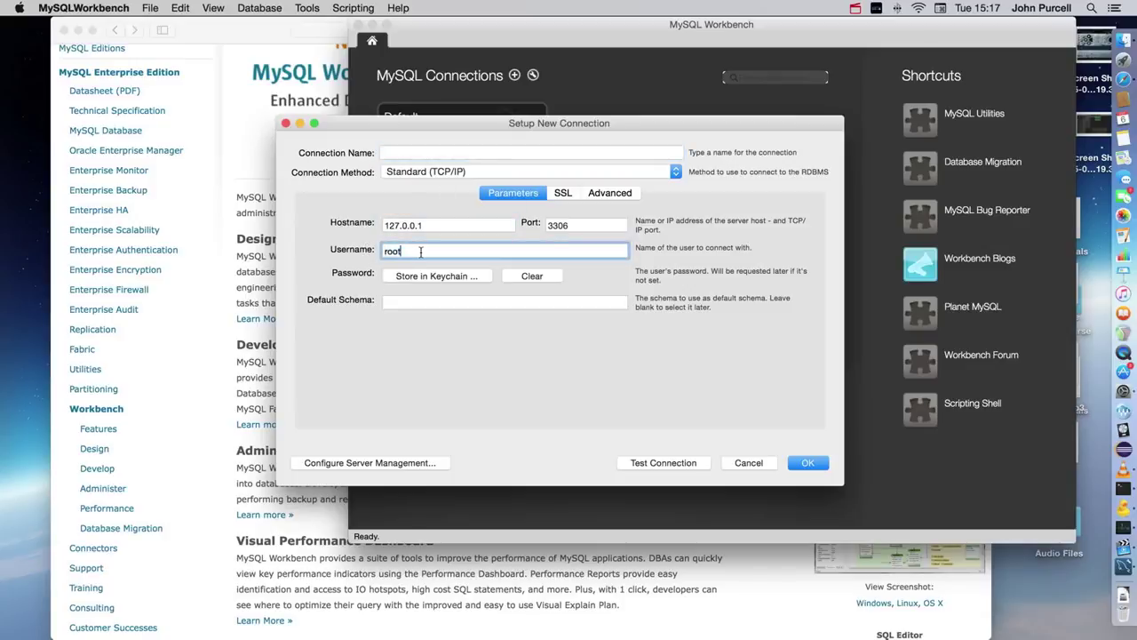
pyautogui.press('super+a')
pyautogui.click(436, 225)
pyautogui.press('super+a')
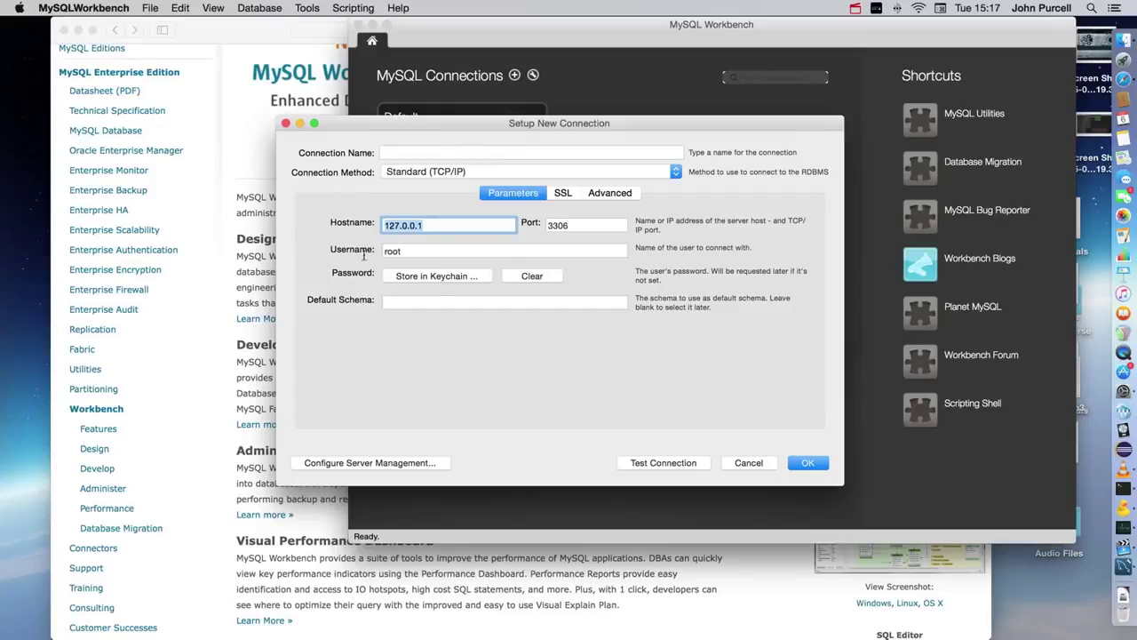
pyautogui.press('Tab')
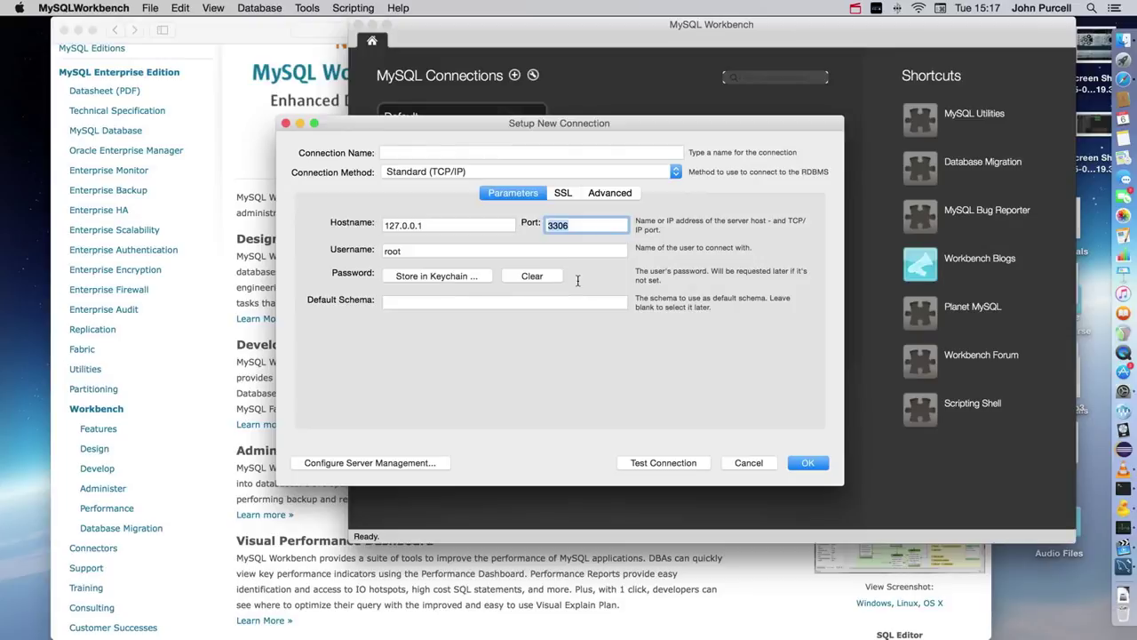
pyautogui.click(684, 463)
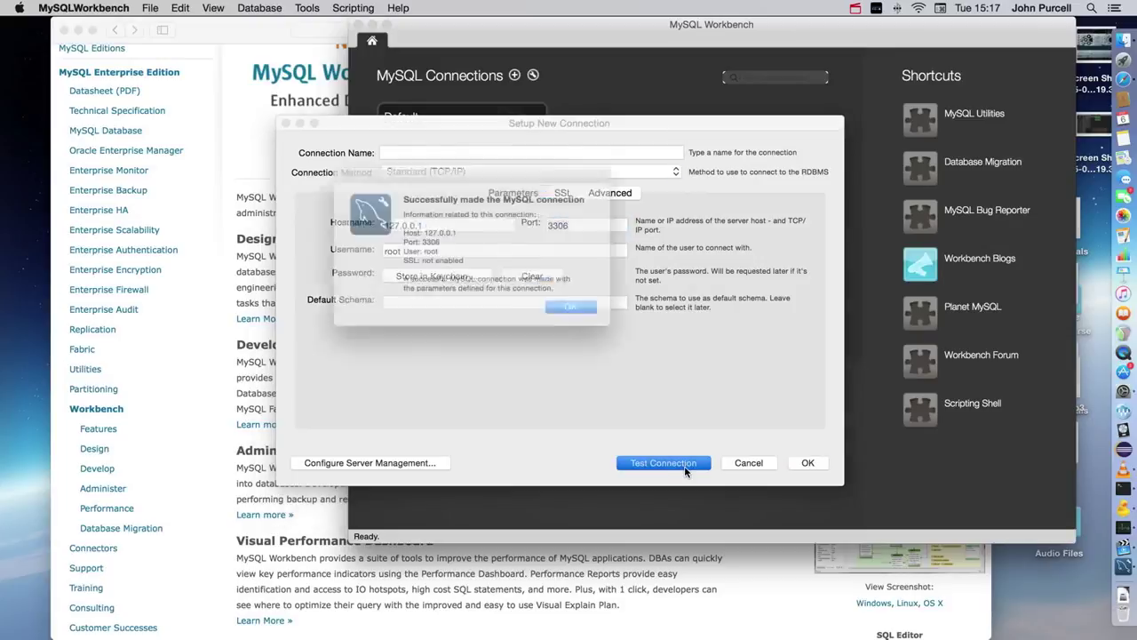